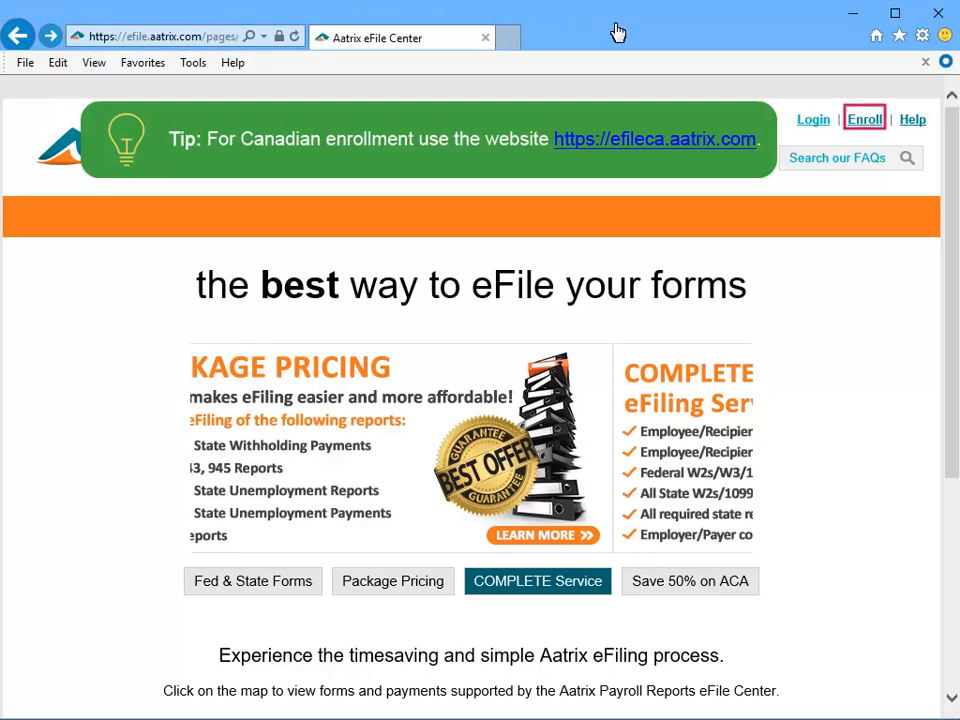
Enroll a company-filer eFile account for Sage 300CRE with username, password and contact details, and save.
click(881, 119)
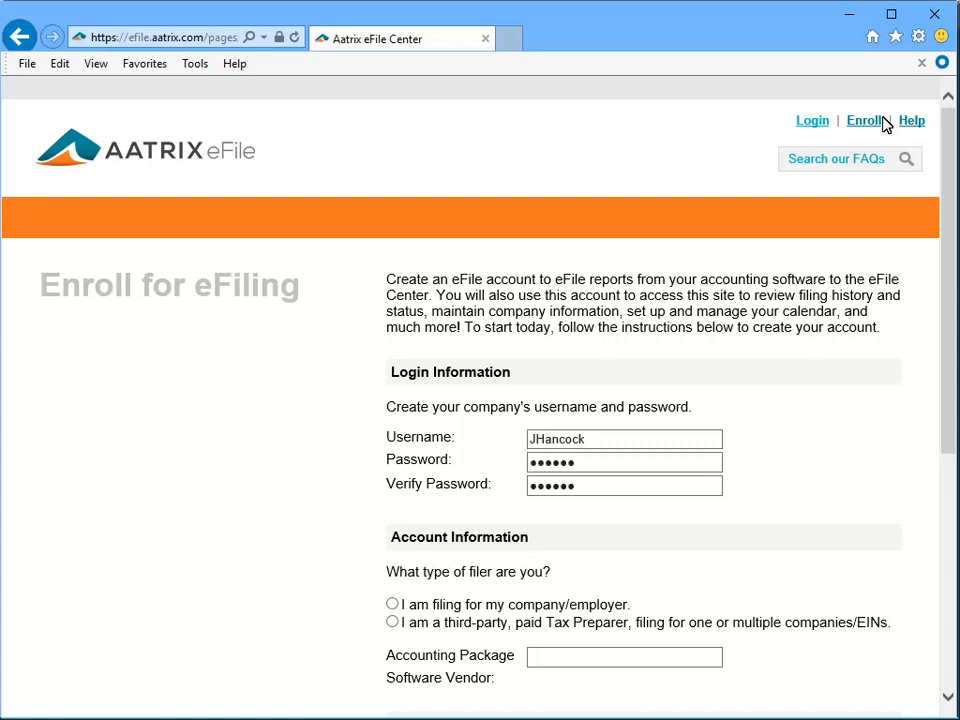
scroll(945, 410, down, 1)
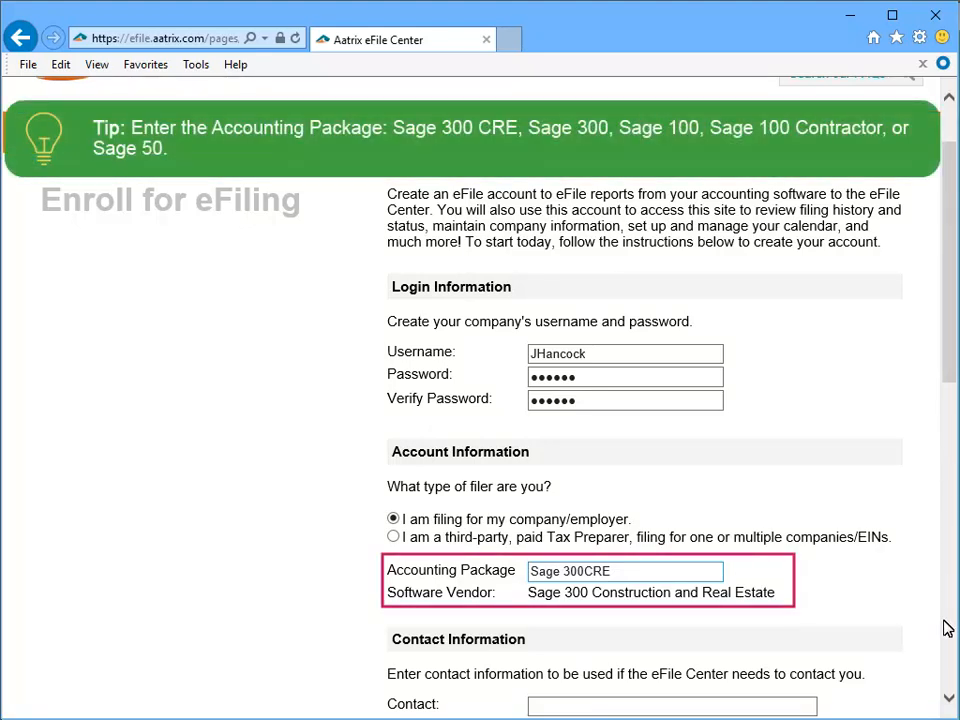
scroll(945, 673, down, 3)
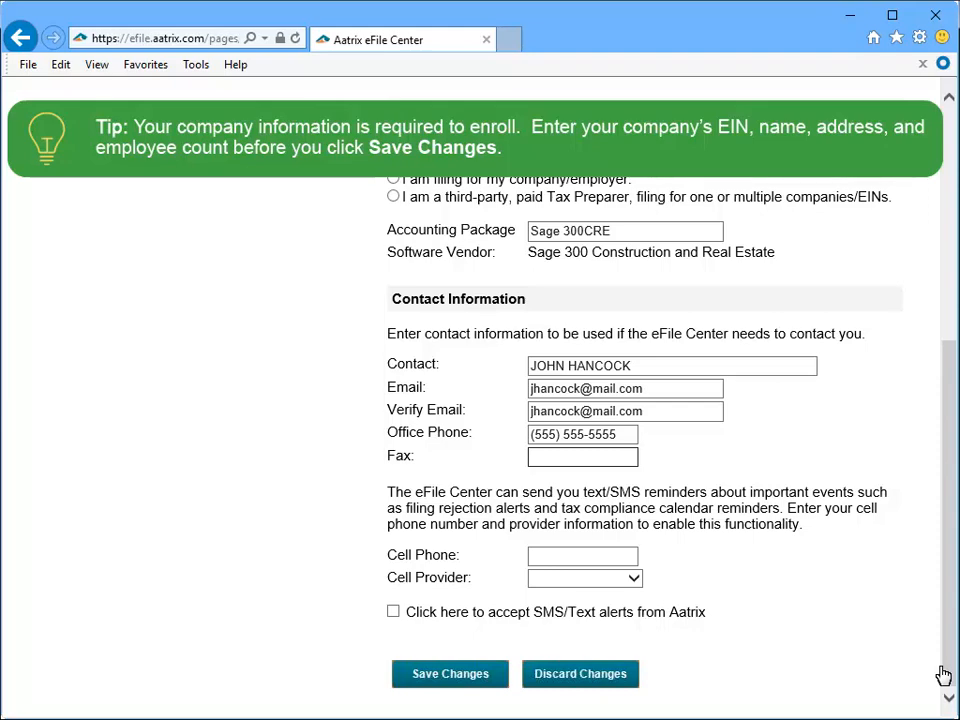
click(403, 676)
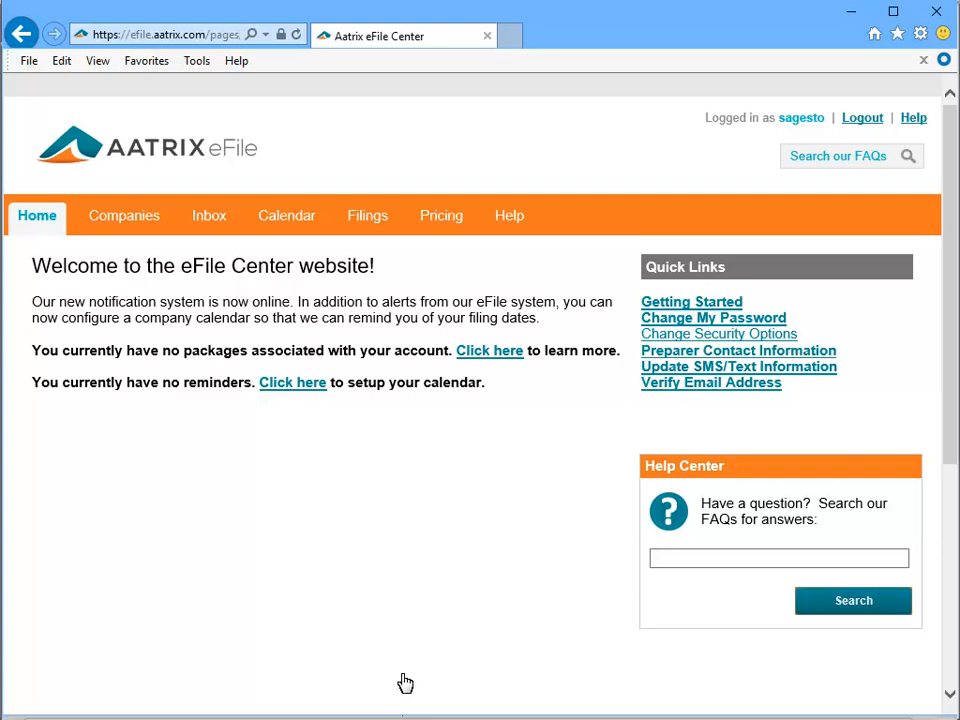
Enter JOHNSON CUSTOM HOMES with its verified EIN, Beaverton address, 200 employees and contact details.
click(92, 216)
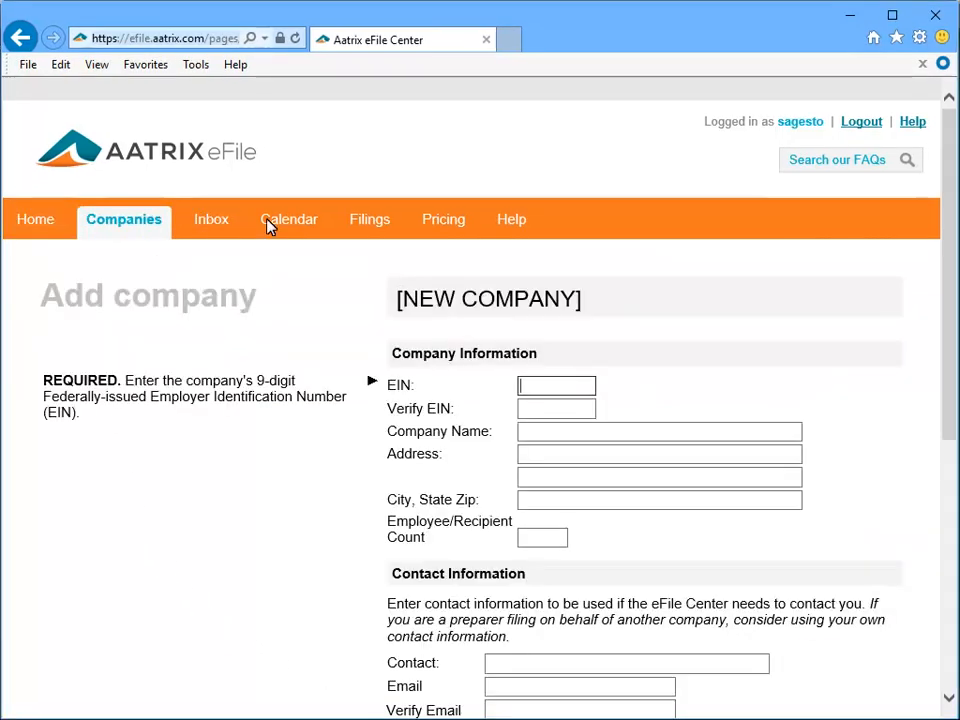
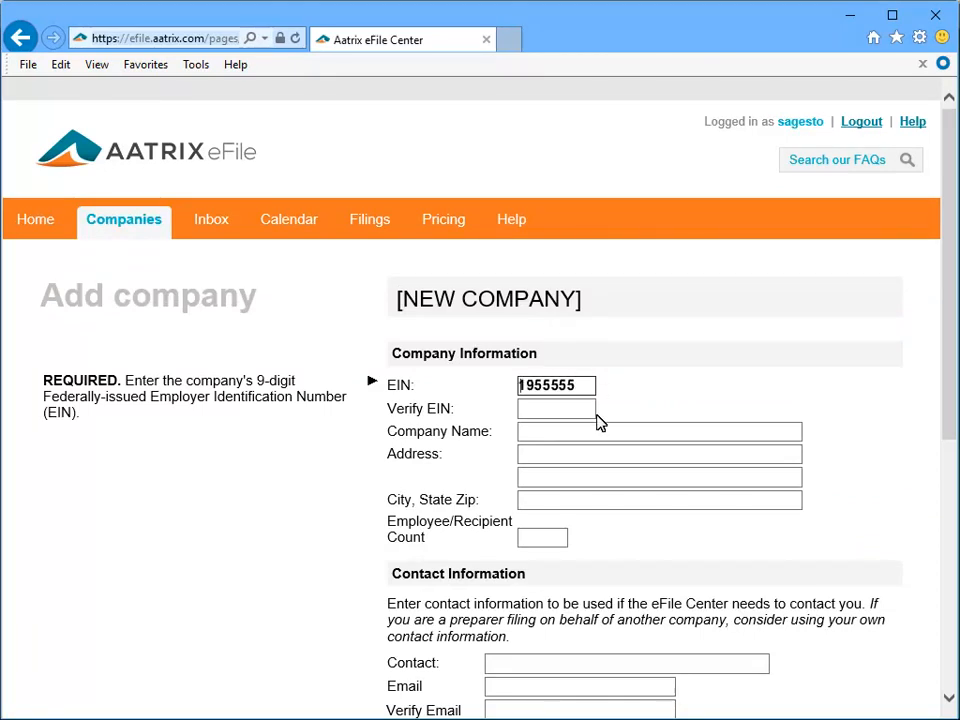
key(Tab)
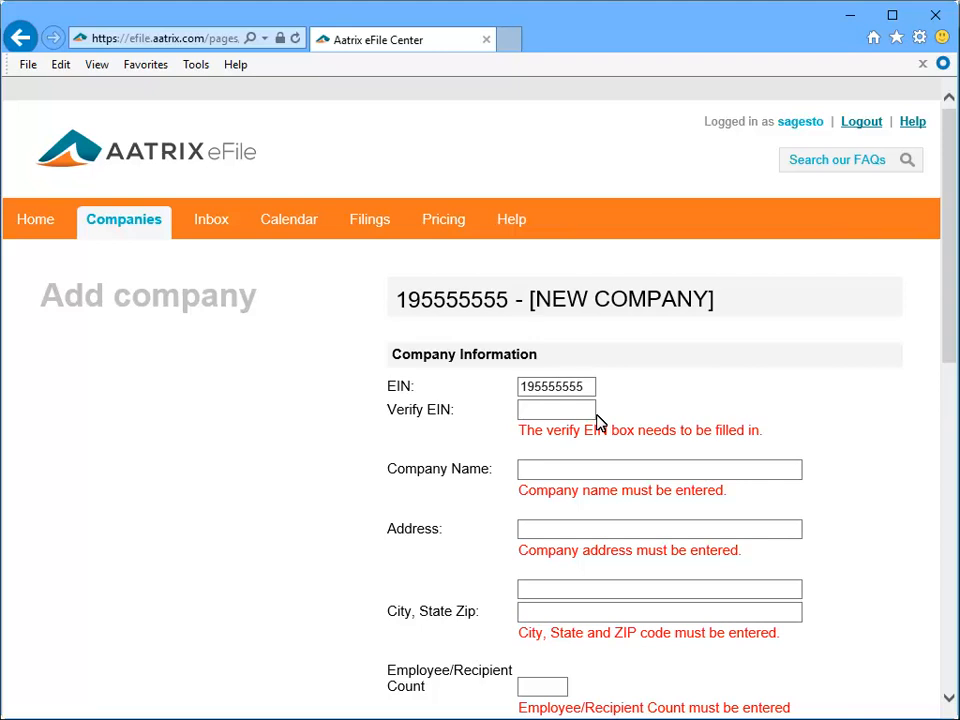
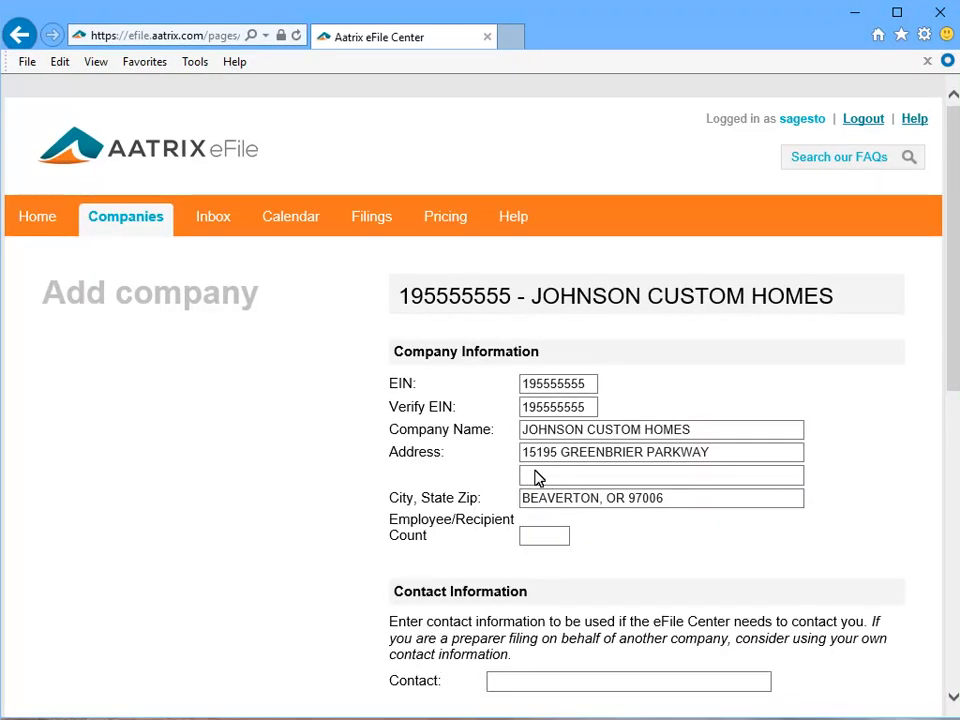
click(568, 535)
text(200)
click(952, 697)
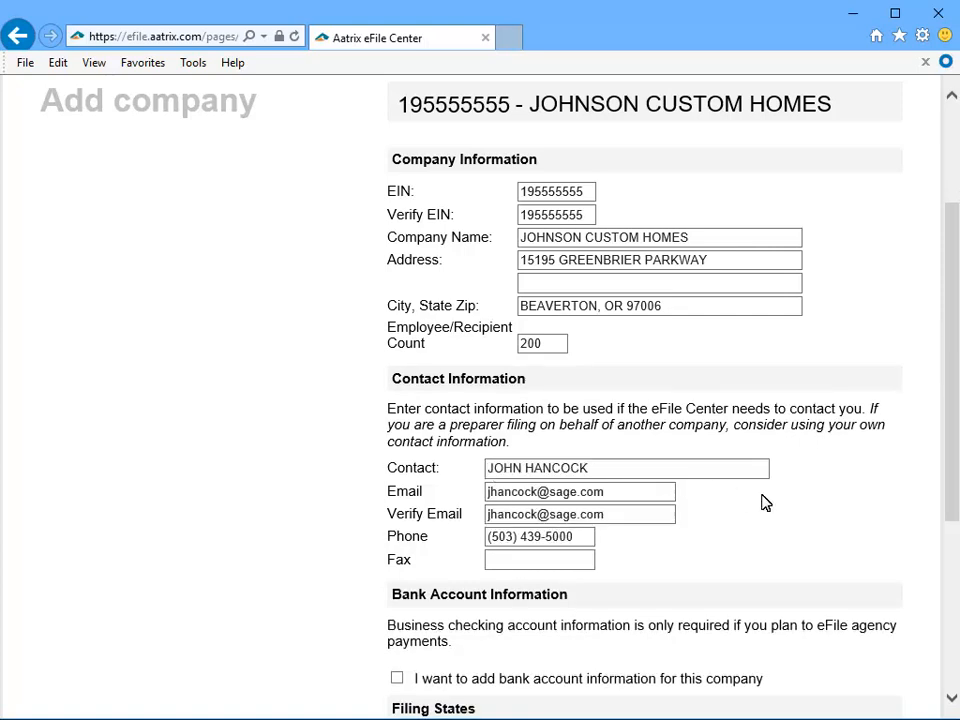
Tick OR, CA and ID as filing states and save the Johnson Custom Homes company.
scroll(951, 702, down, 3)
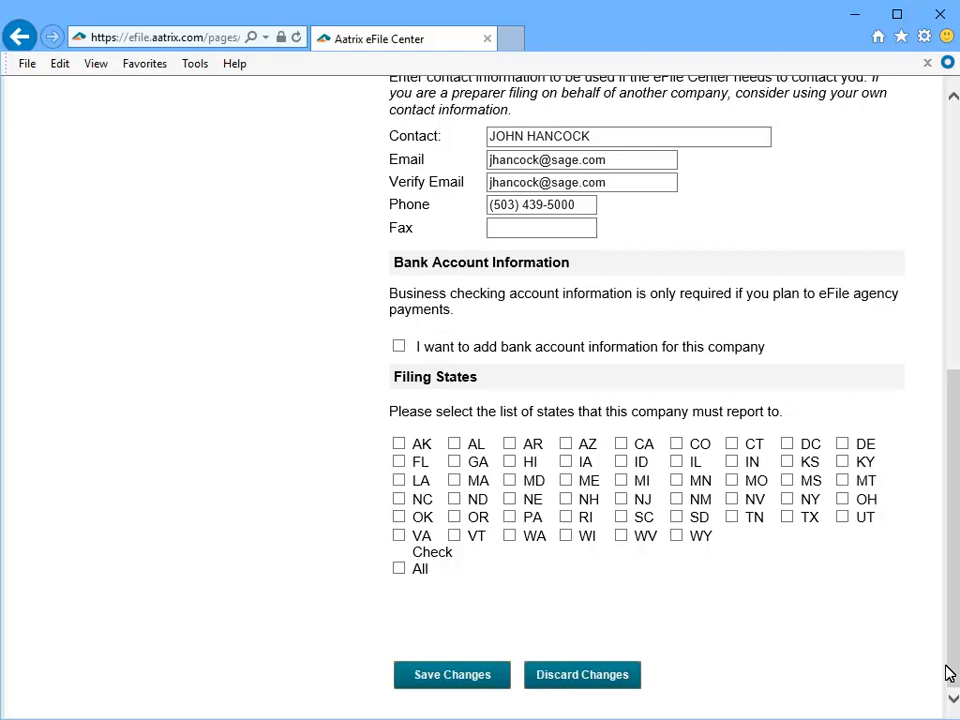
click(453, 517)
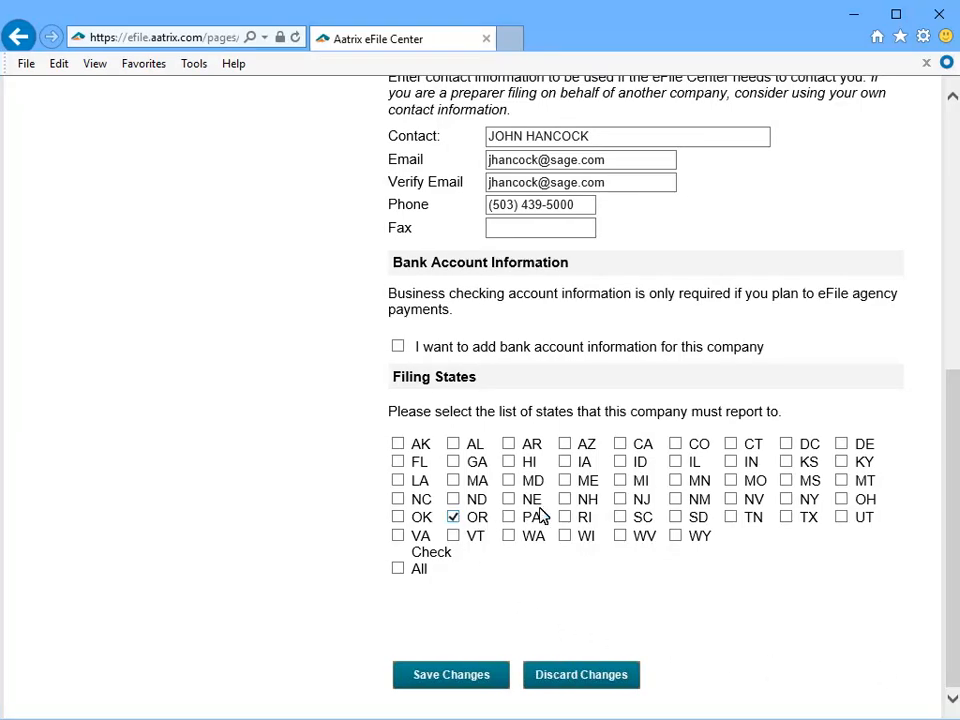
click(620, 445)
click(620, 462)
click(404, 677)
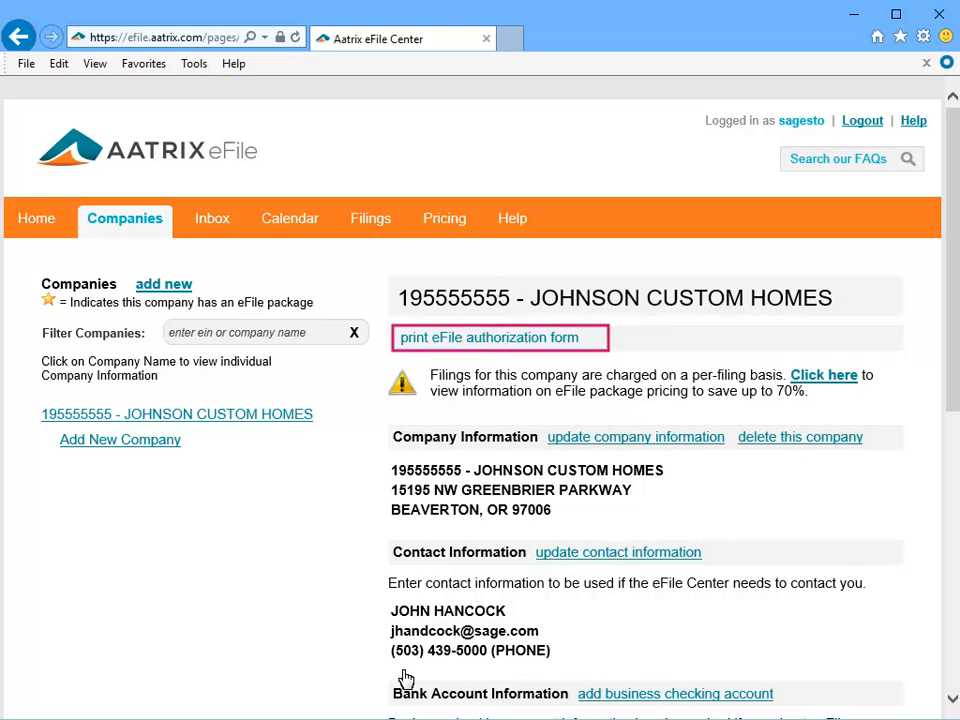
Open the company's eFile authorization form as a PDF.
click(572, 338)
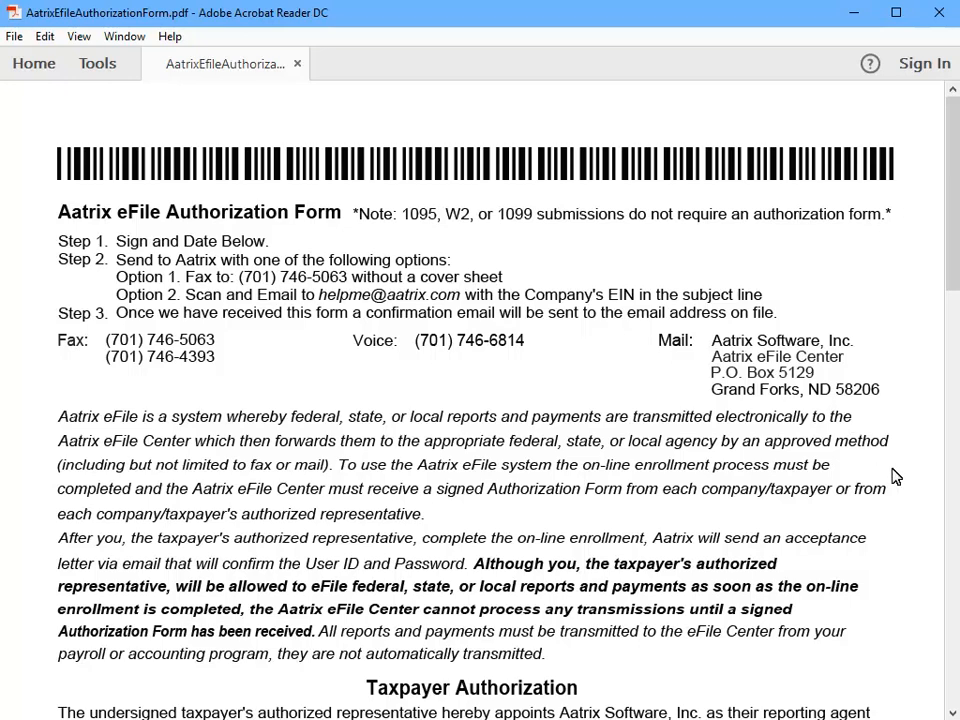
Scroll the authorization PDF to its signature section, then close Acrobat Reader.
click(953, 712)
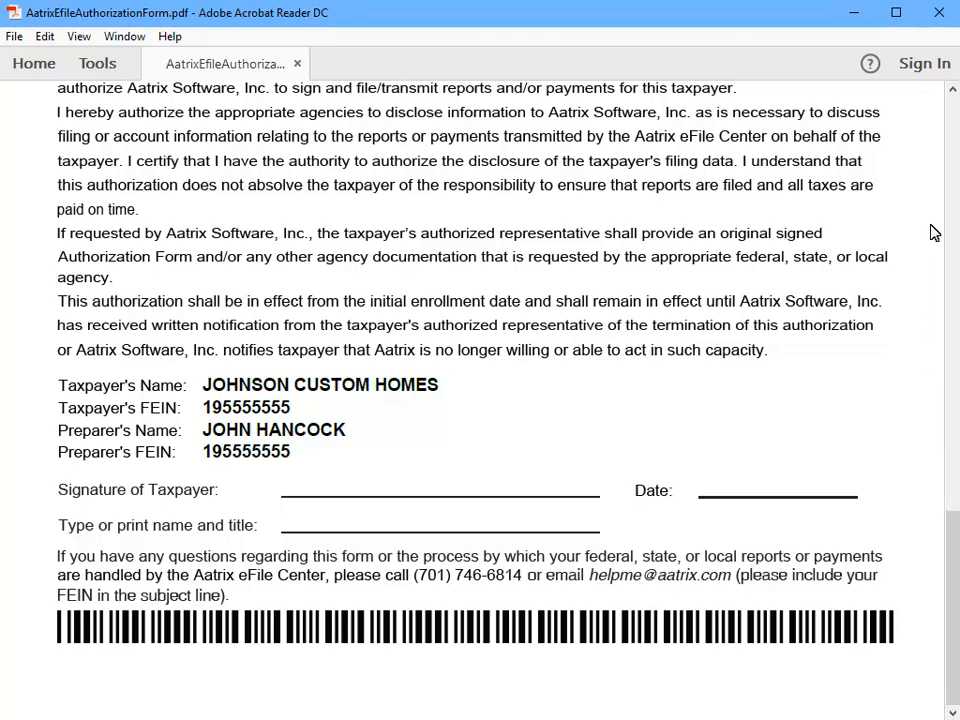
click(937, 14)
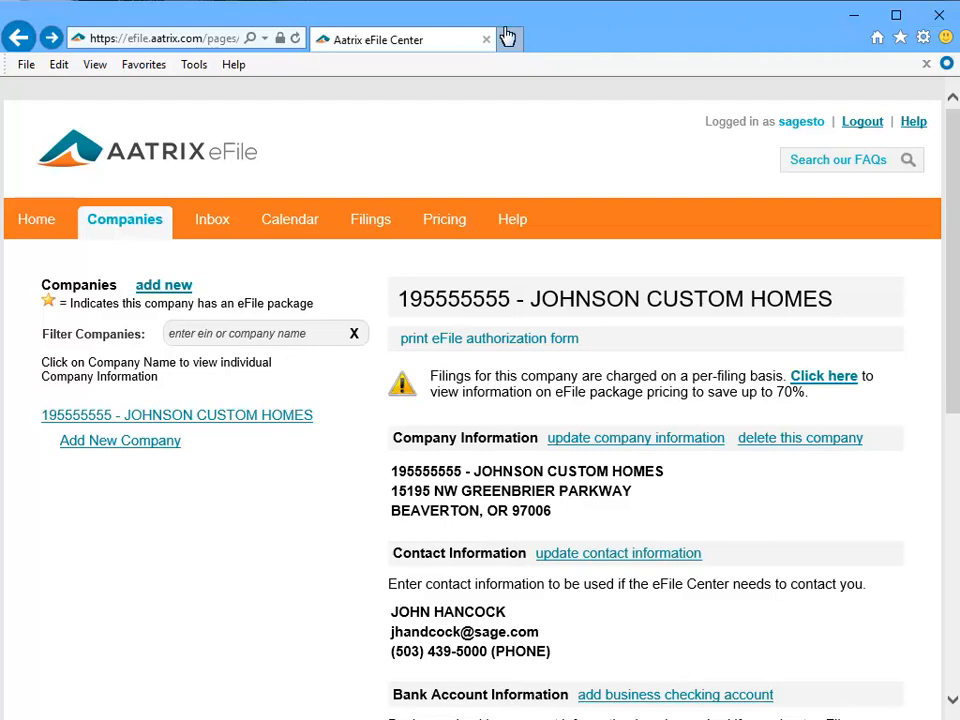
From the Home page, launch the Reminder Configuration Wizard via the 'Click here' link.
click(29, 224)
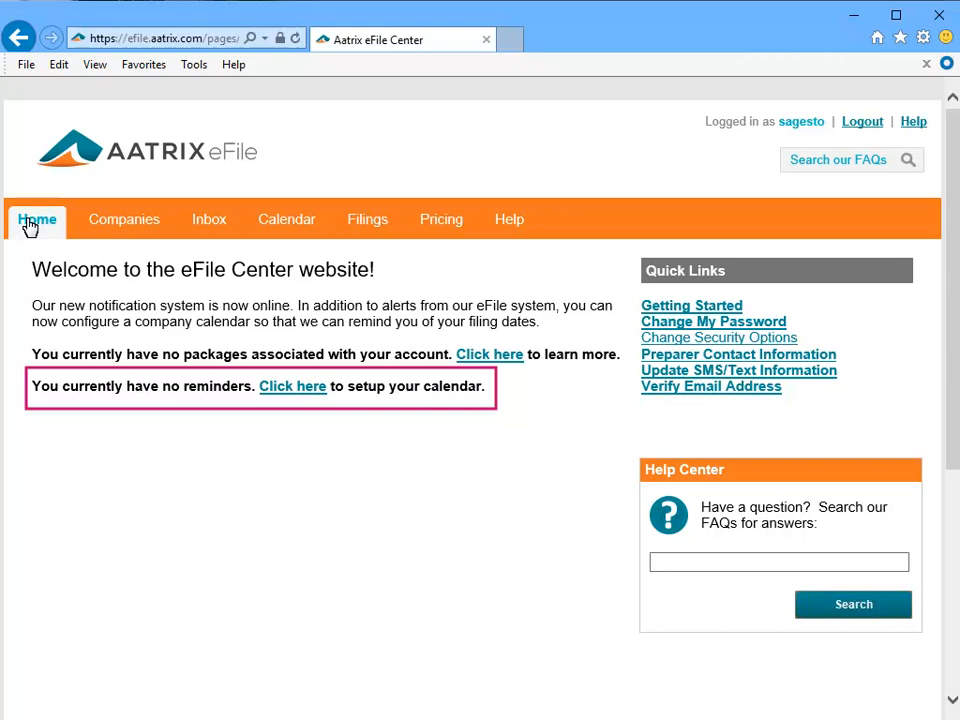
click(310, 387)
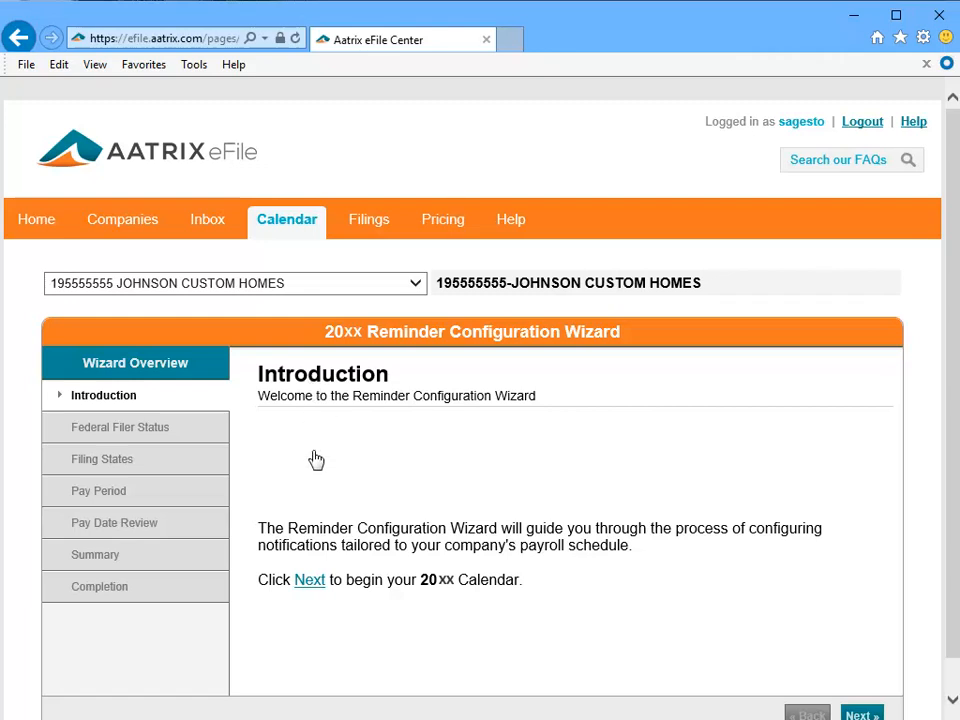
Start the wizard and choose 941 Semi-Weekly Depositor as the federal filing frequency.
click(316, 581)
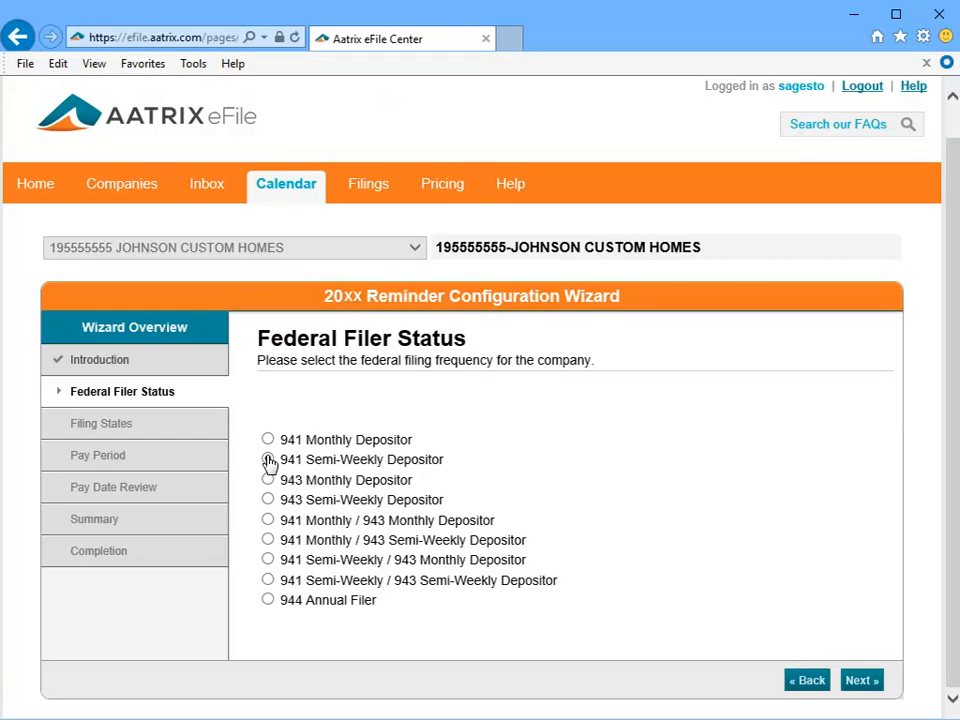
click(268, 460)
click(874, 680)
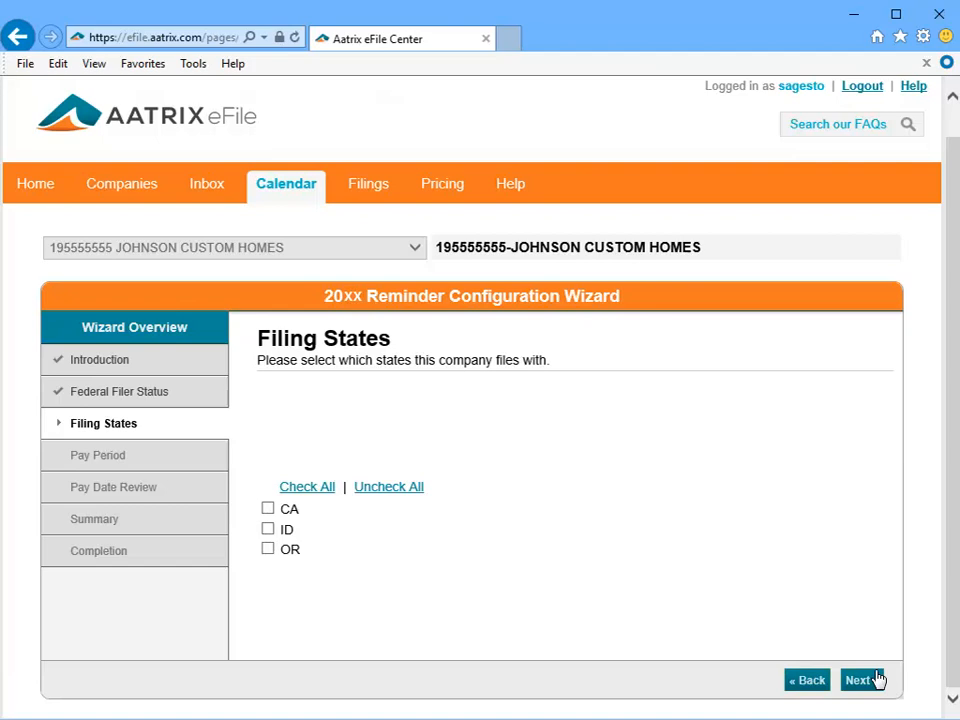
Select all three filing states and set ID's filing frequency to MONTHLY like CA and OR.
click(316, 487)
click(874, 681)
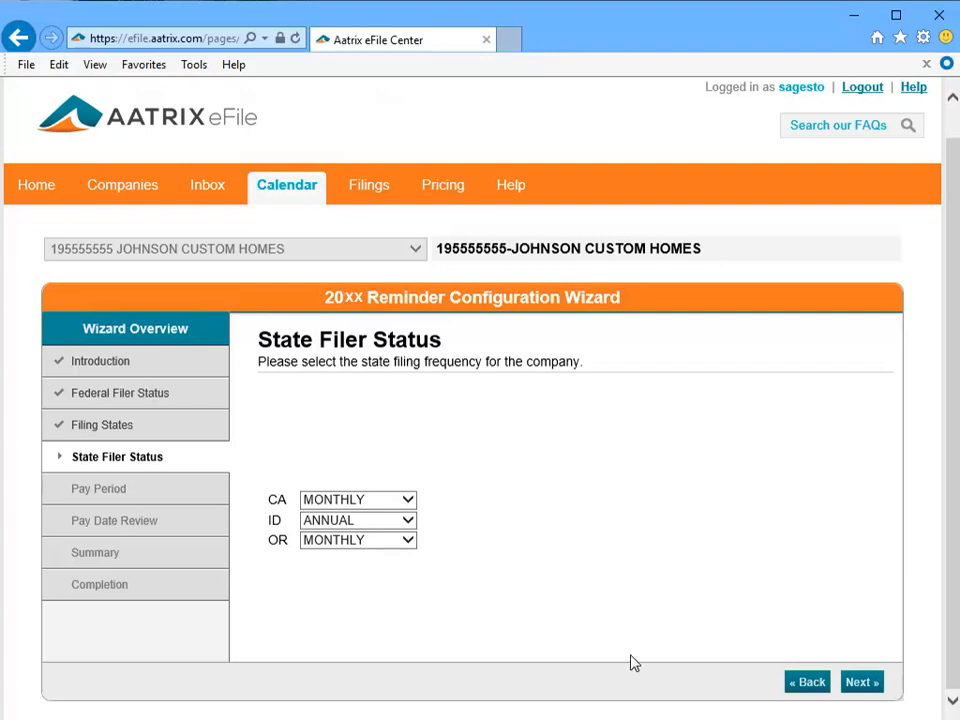
click(407, 520)
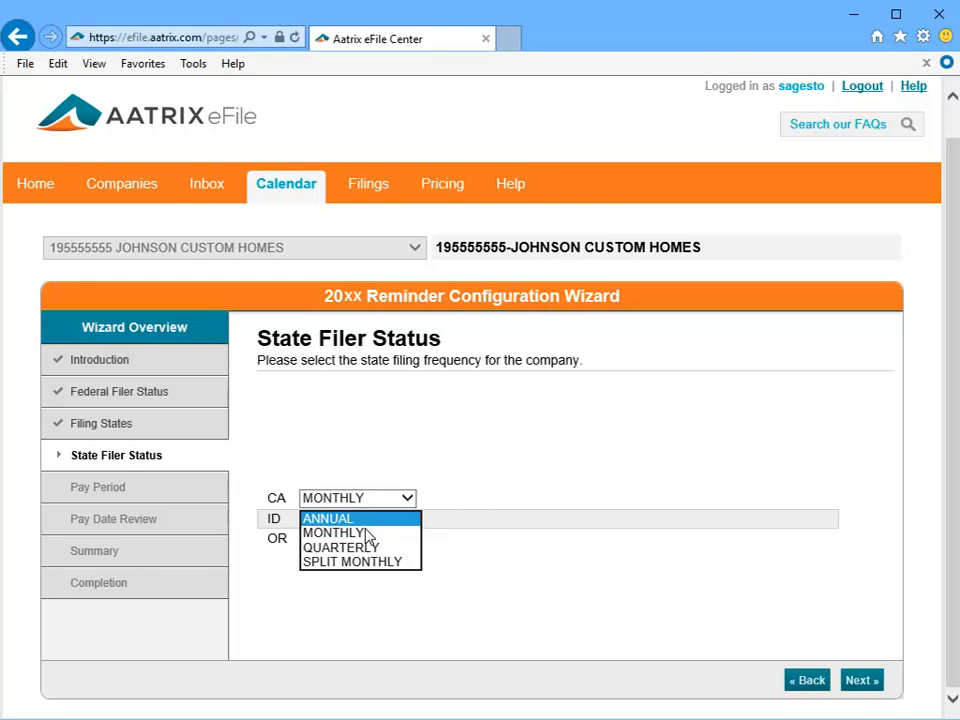
click(366, 533)
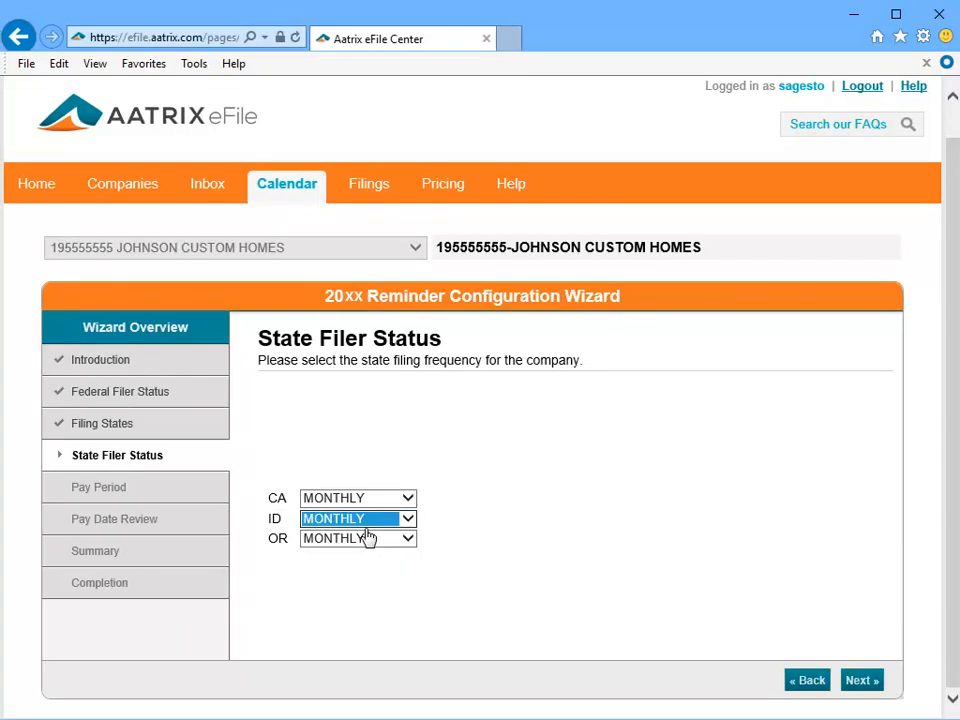
click(876, 684)
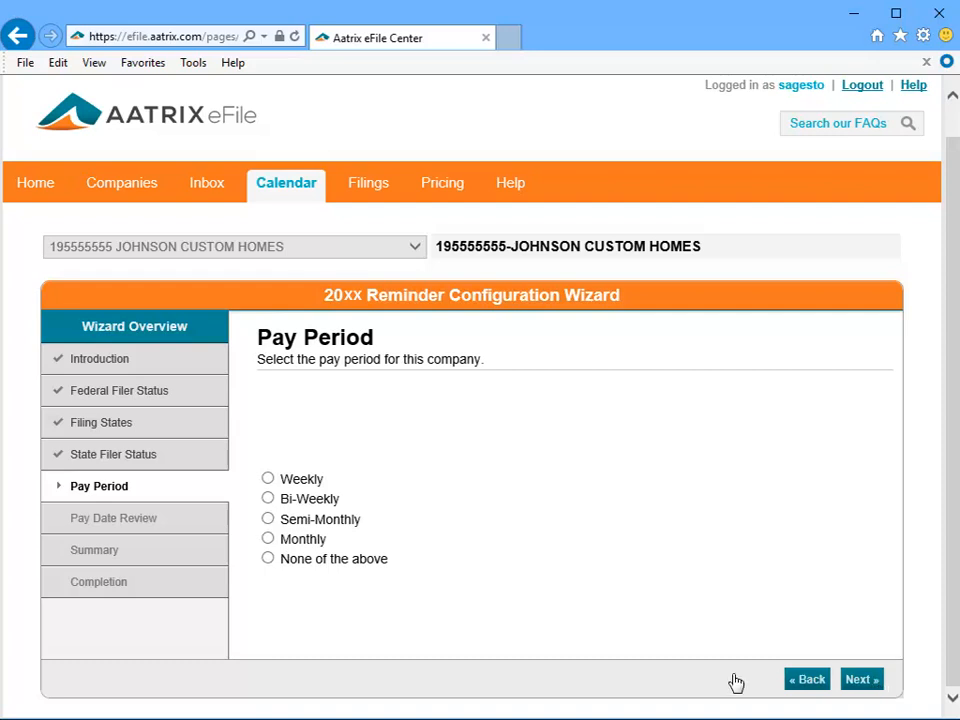
Choose a weekly pay period with Friday as the pay day.
click(268, 480)
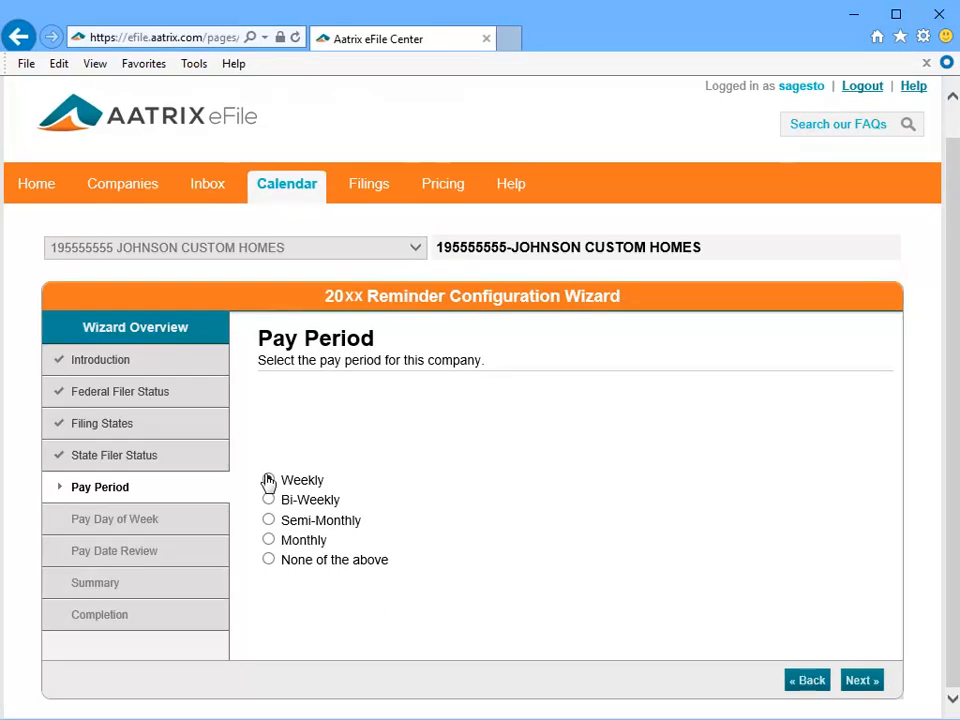
click(872, 685)
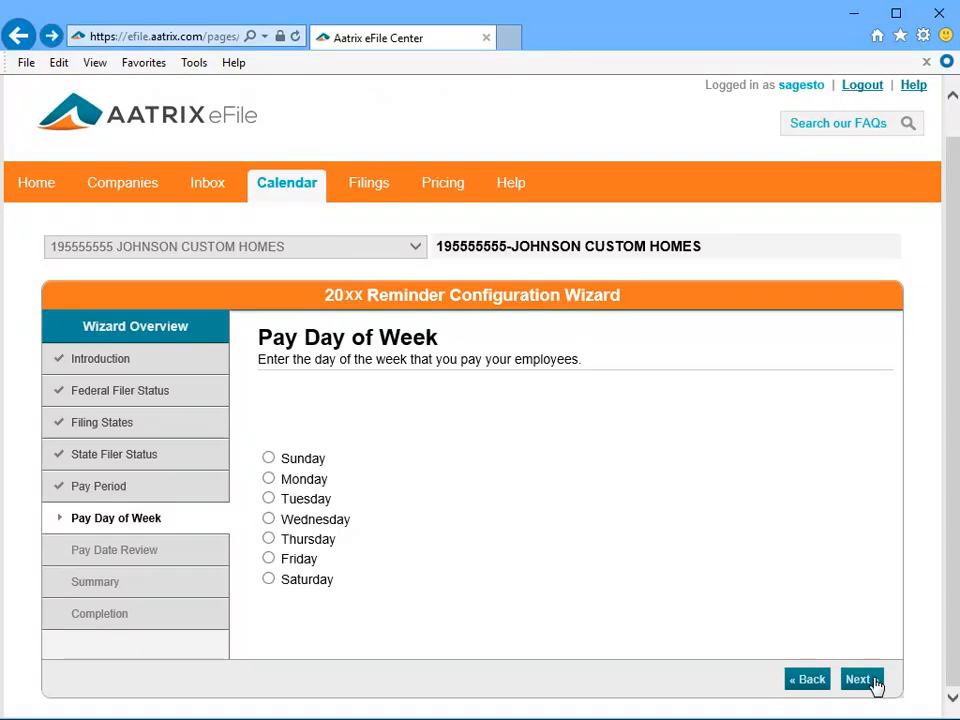
click(268, 559)
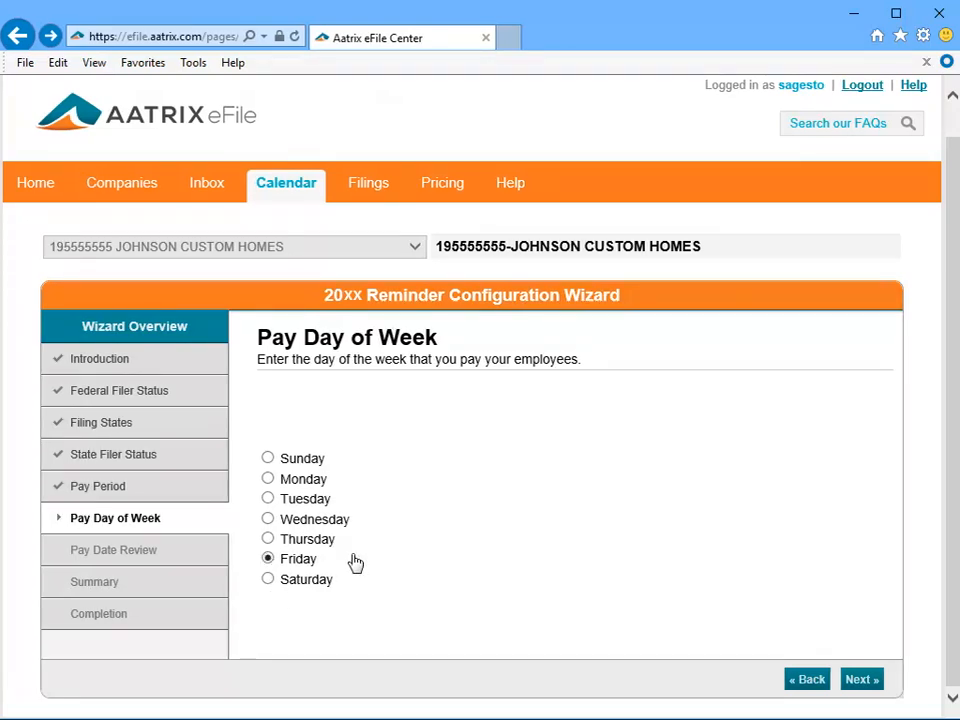
click(858, 680)
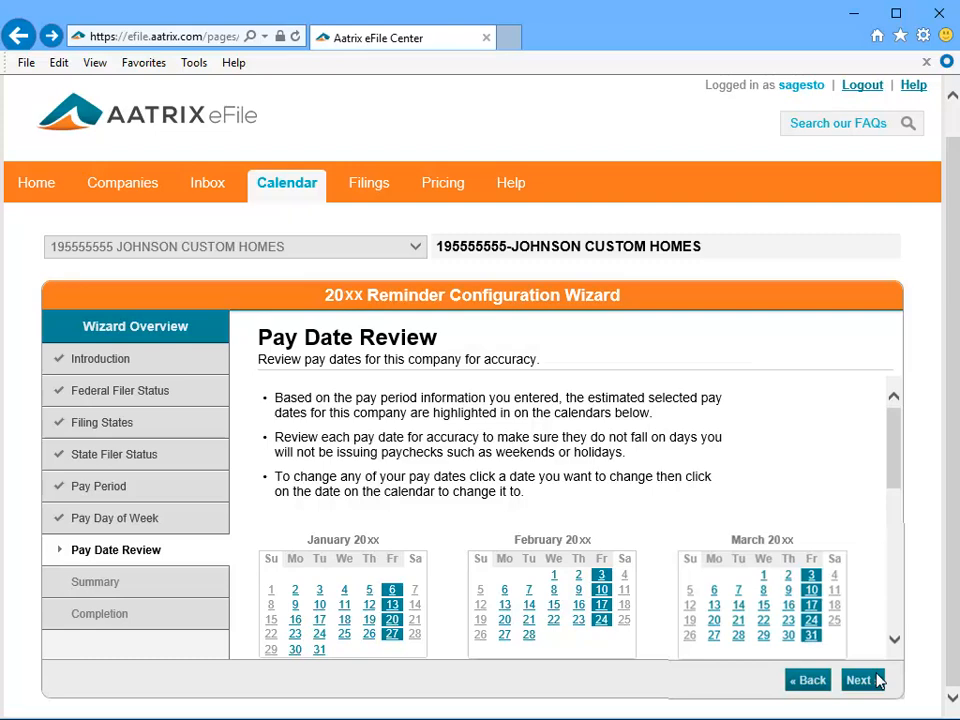
Review the estimated Friday pay dates through the December calendar.
click(896, 638)
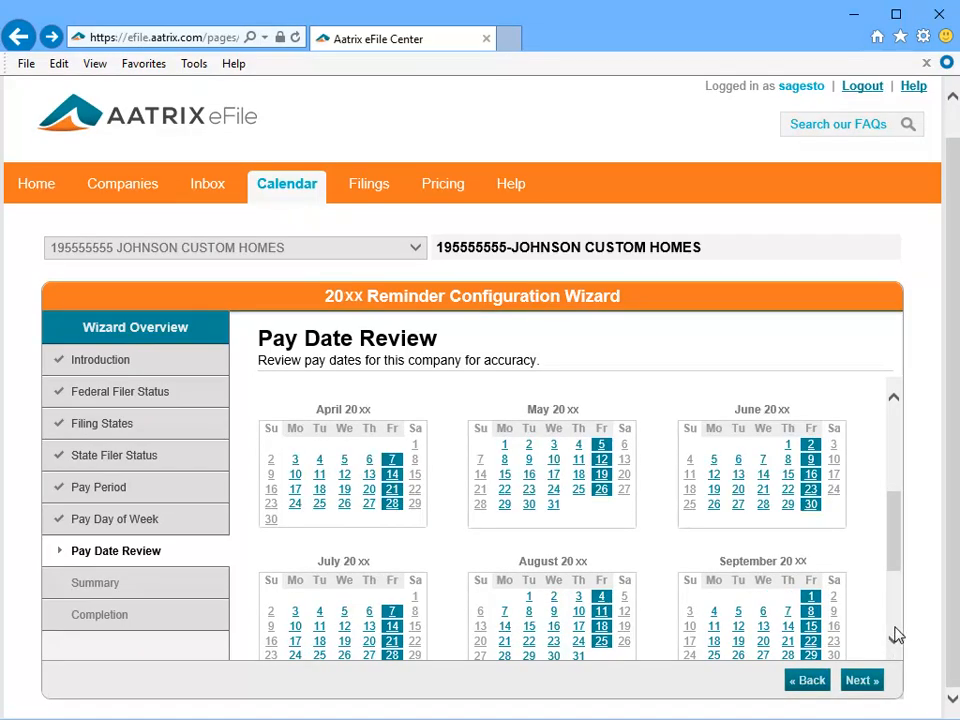
click(896, 636)
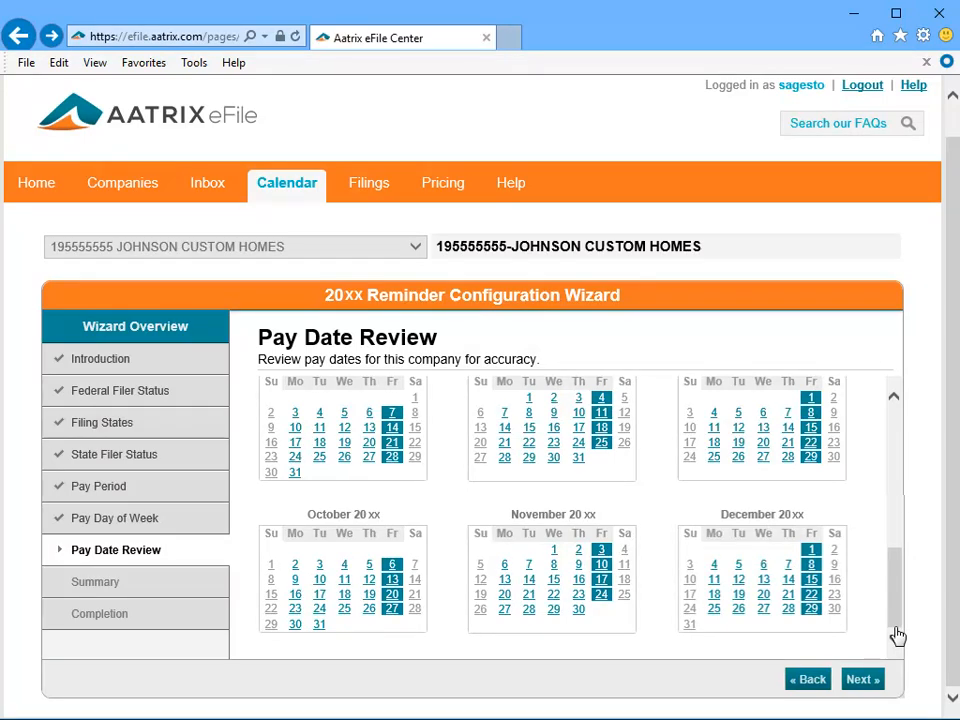
click(862, 679)
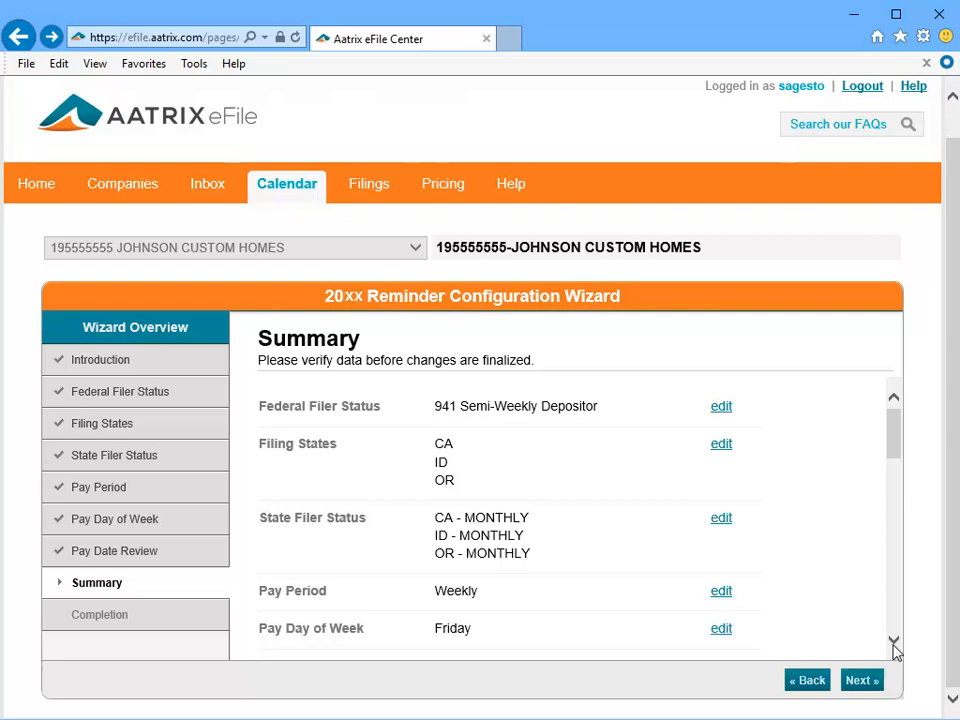
Scroll through the Summary's pay-date list and finish the wizard to show the filing calendar.
scroll(895, 638, down, 3)
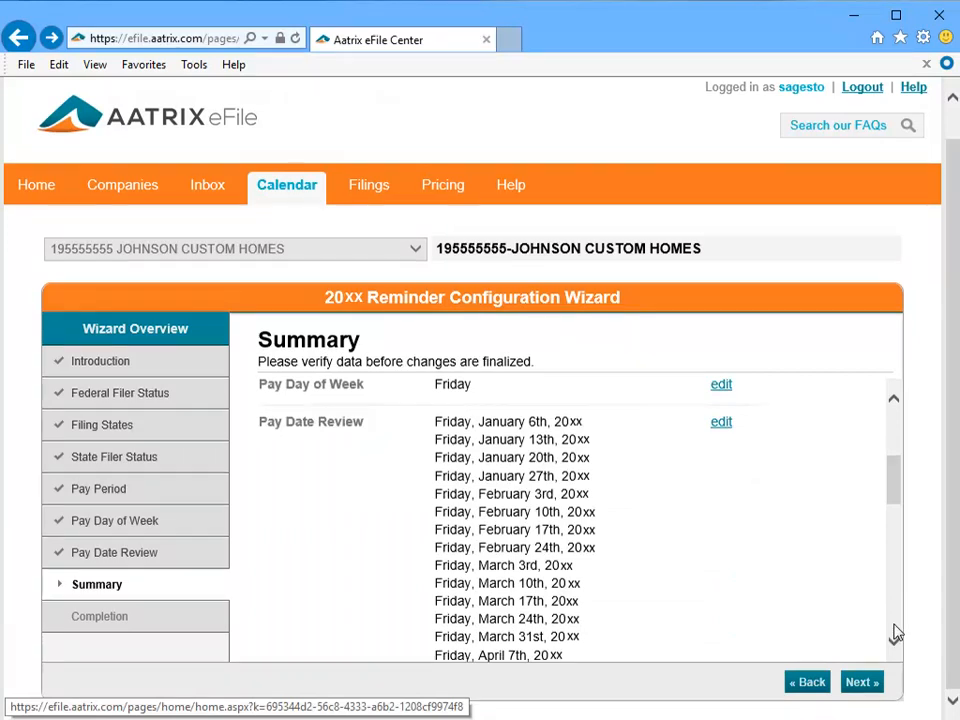
scroll(896, 632, down, 3)
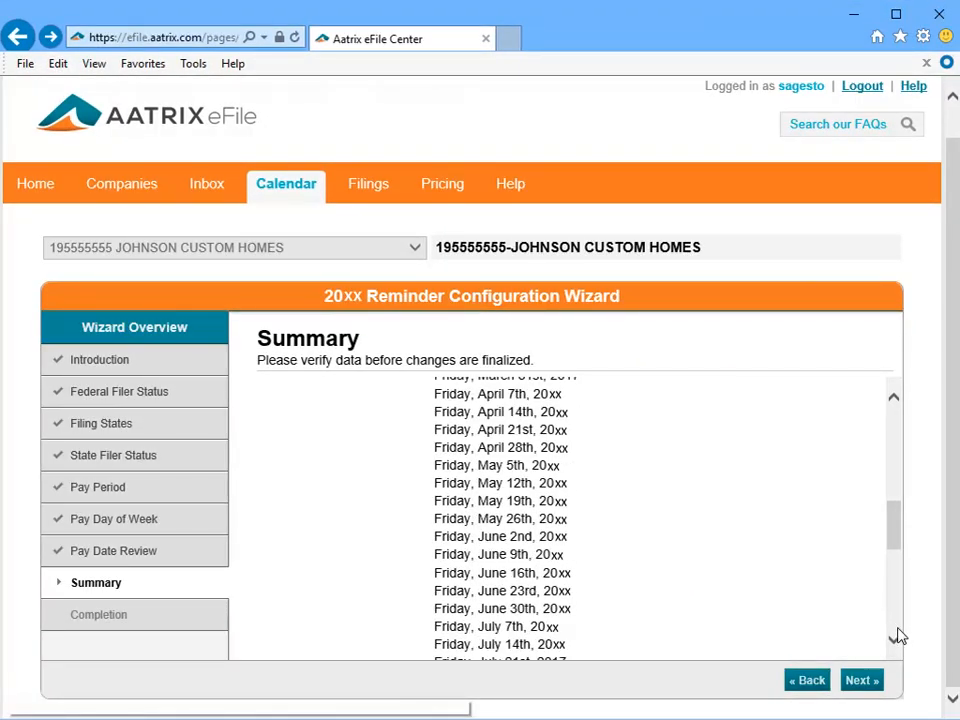
scroll(898, 636, down, 3)
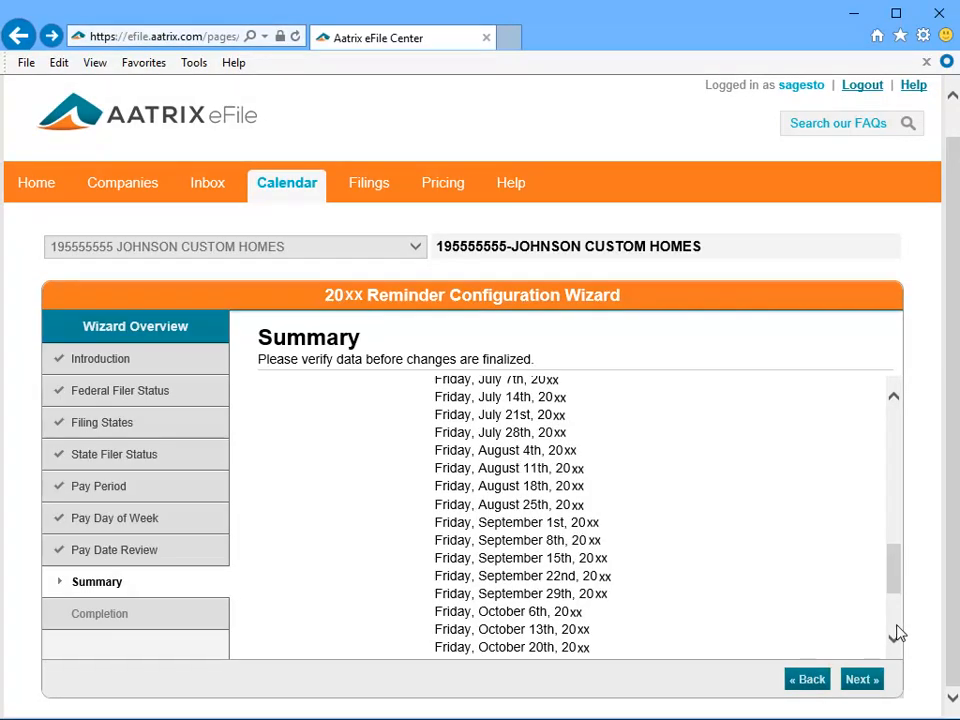
scroll(896, 632, down, 3)
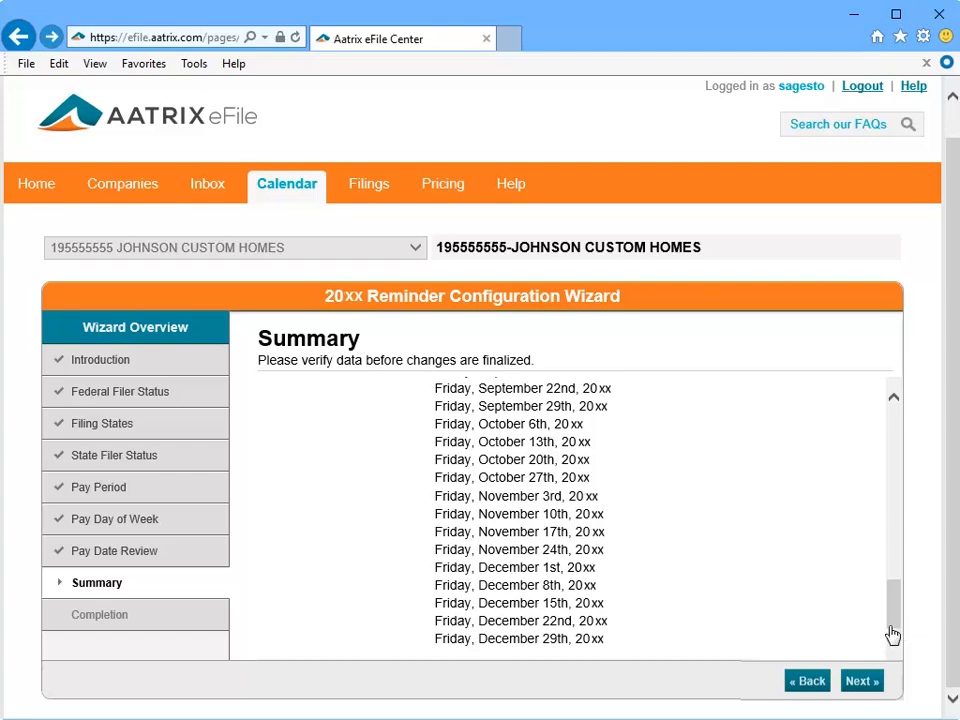
click(876, 681)
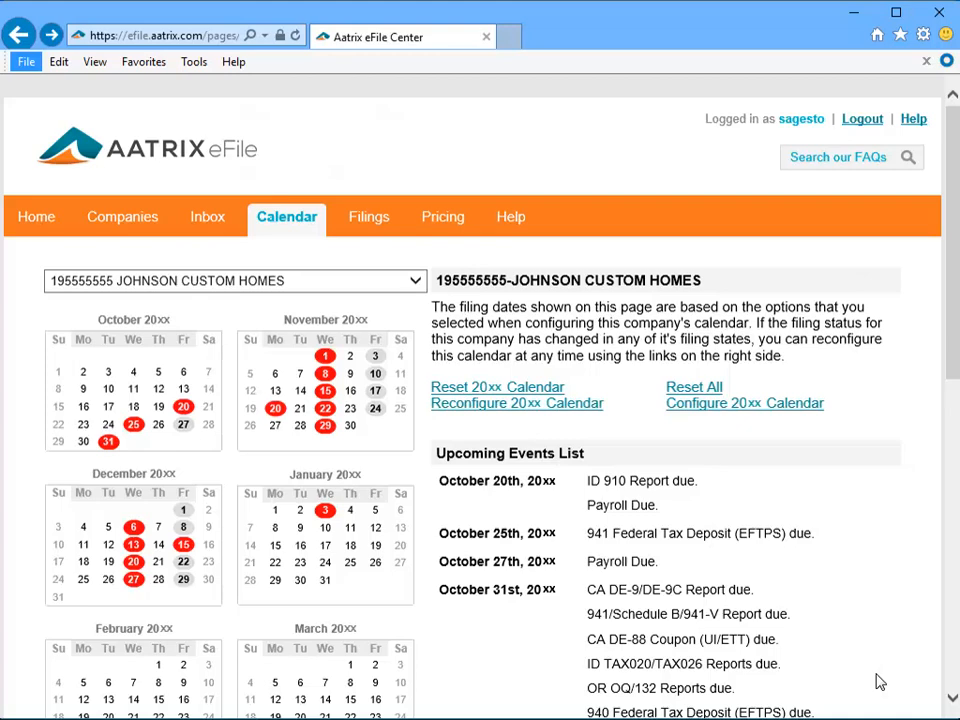
Review the Johnson Custom Homes upcoming events list, then return to the eFile Center home page.
click(947, 602)
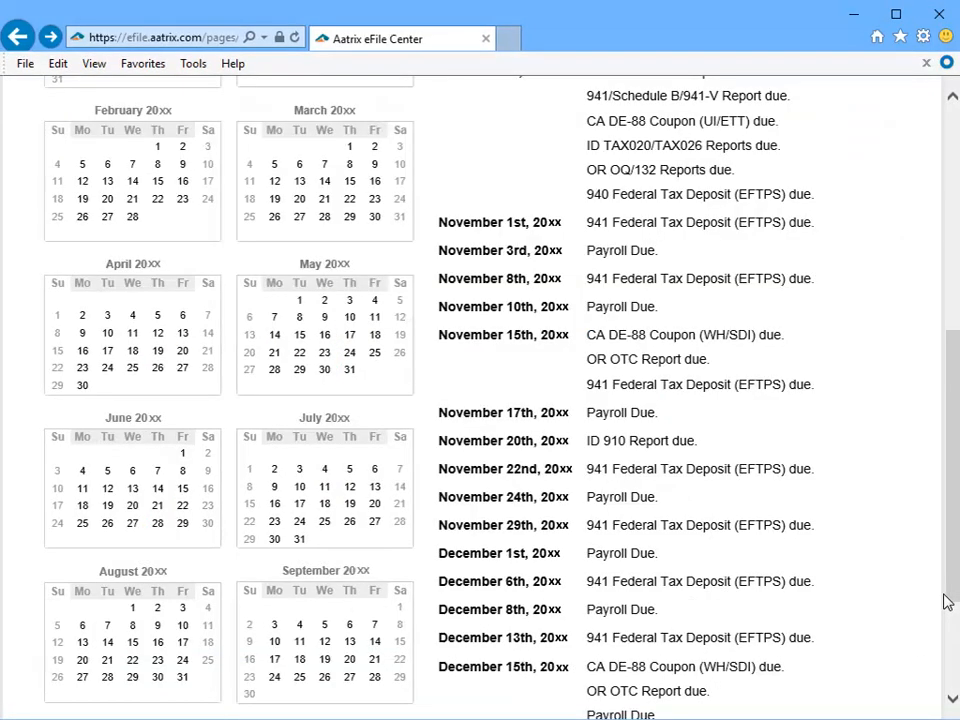
click(945, 116)
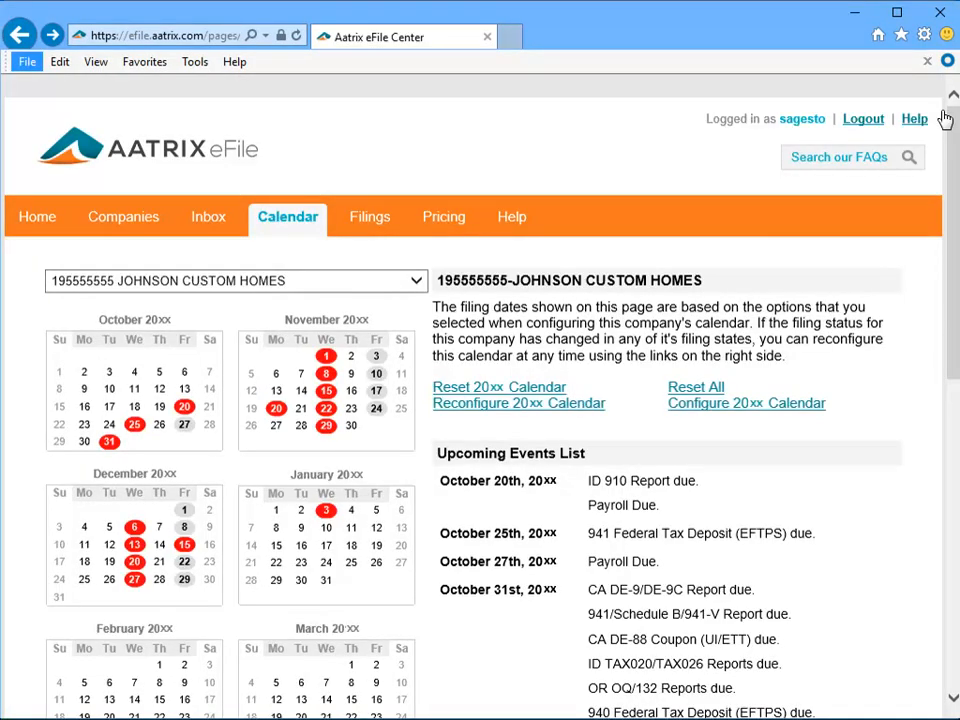
click(11, 218)
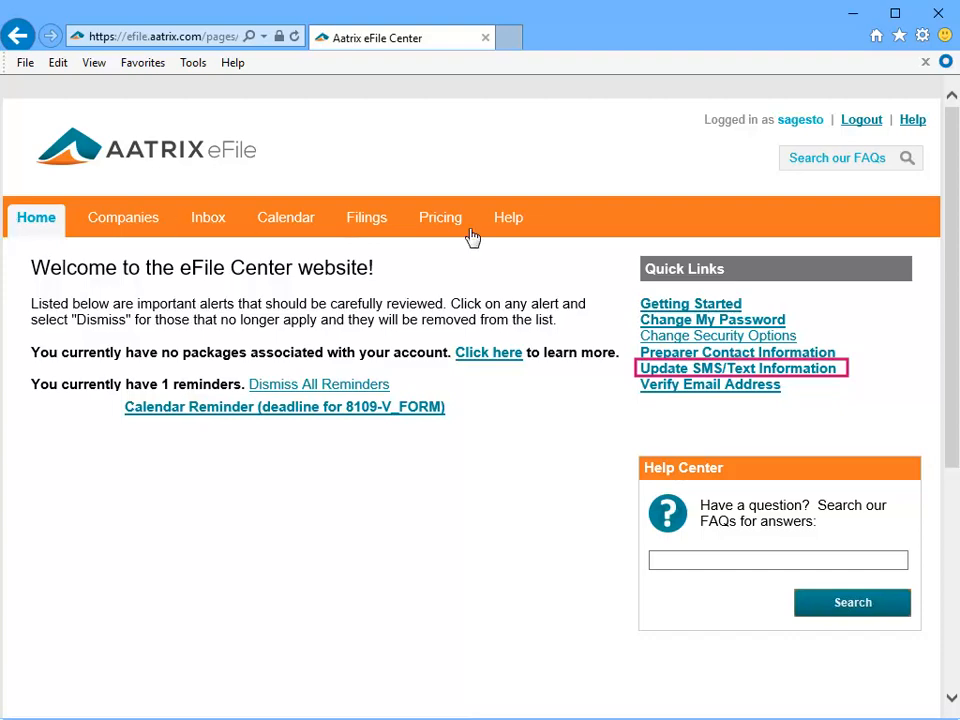
click(836, 369)
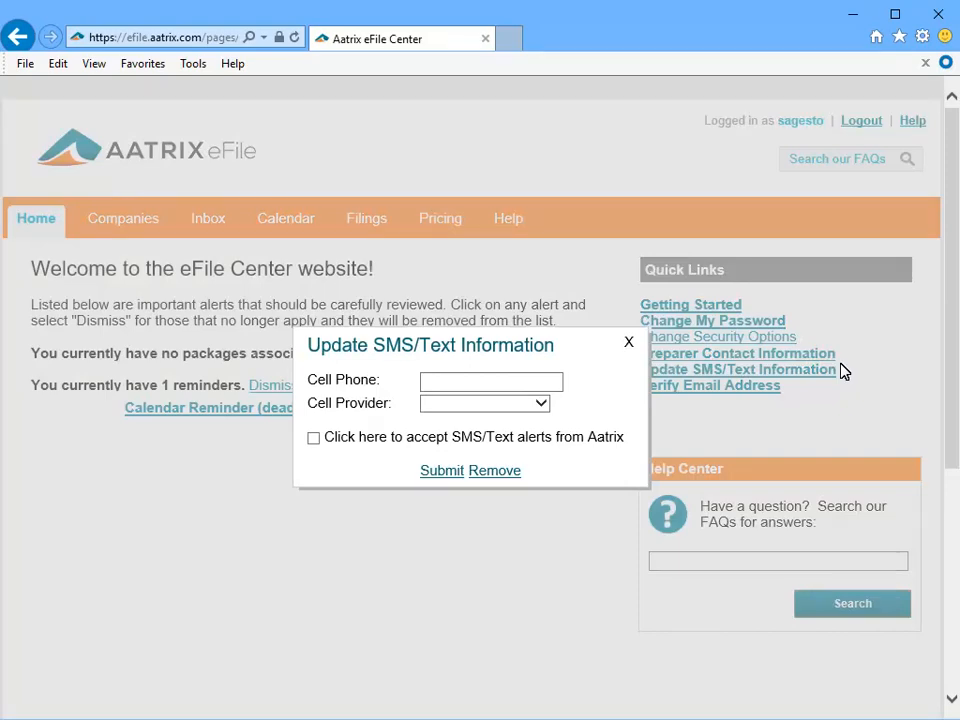
click(629, 344)
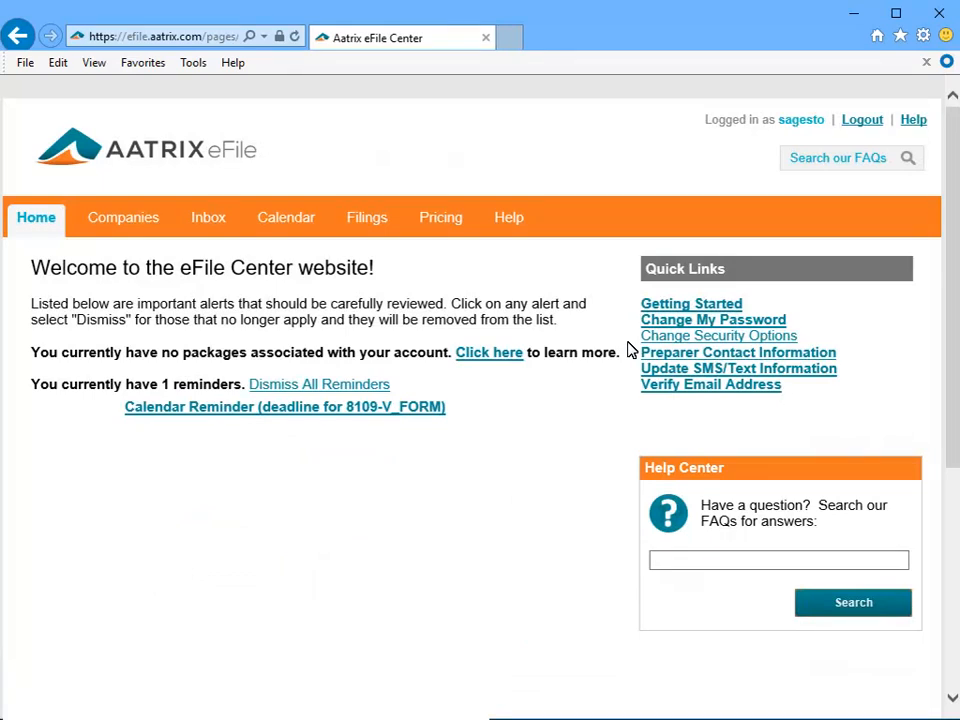